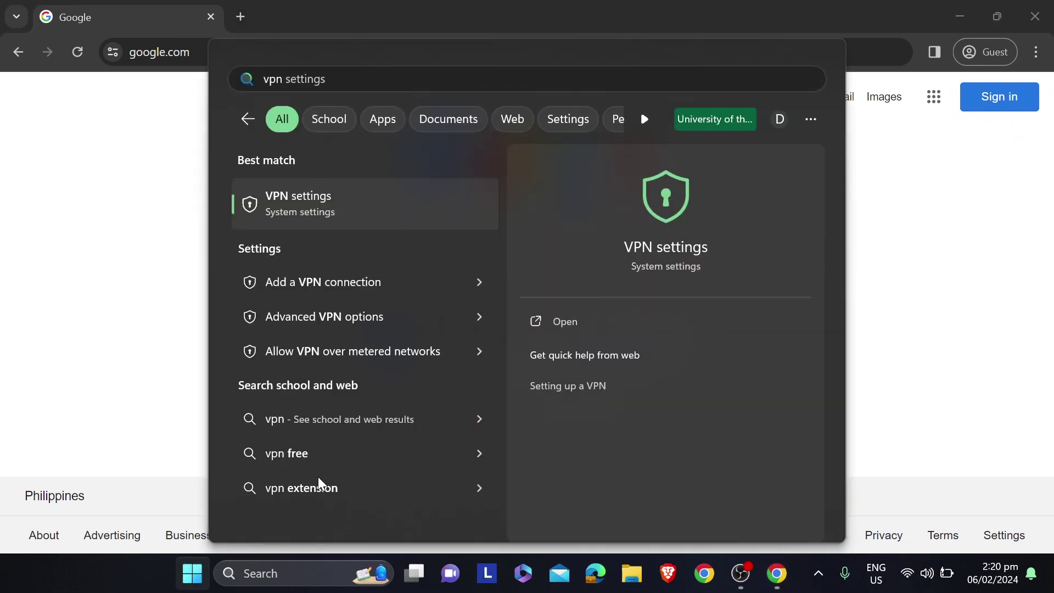
Step: Add a Windows (built-in) VPN connection named 'VPN US Server' and open its VPN type list
{"action": "left_click", "coordinate": [399, 219]}
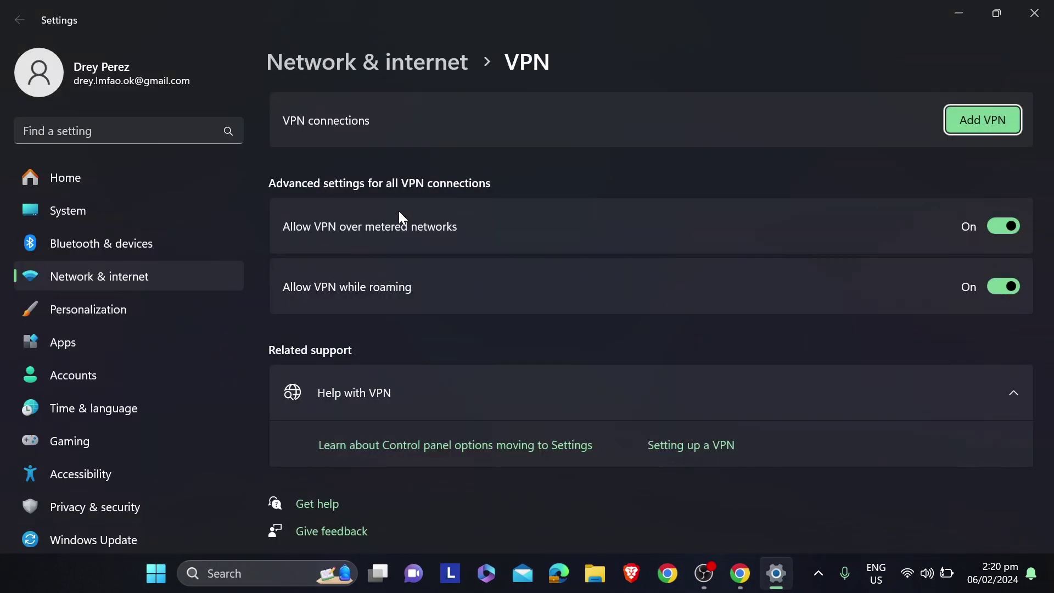
{"action": "left_click", "coordinate": [978, 122]}
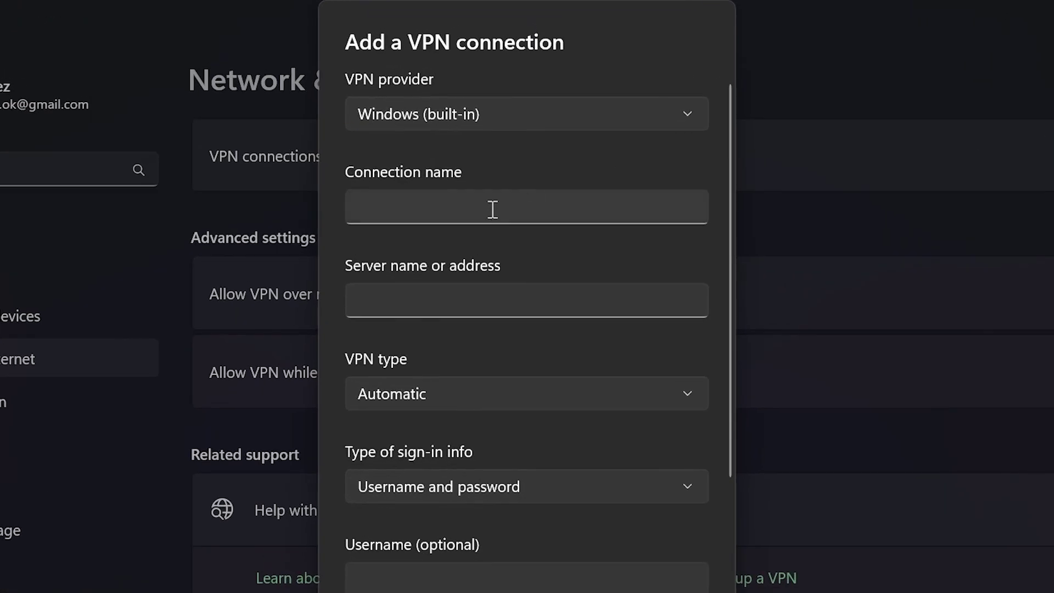
{"action": "left_click", "coordinate": [500, 160]}
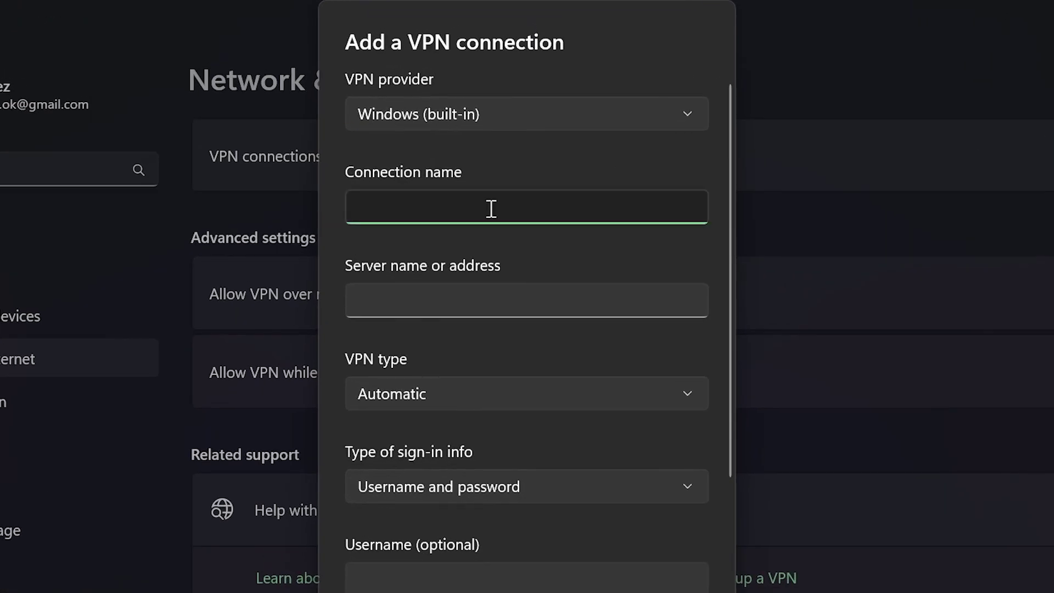
{"action": "type", "text": "VPN US Server"}
{"action": "key", "text": "Tab"}
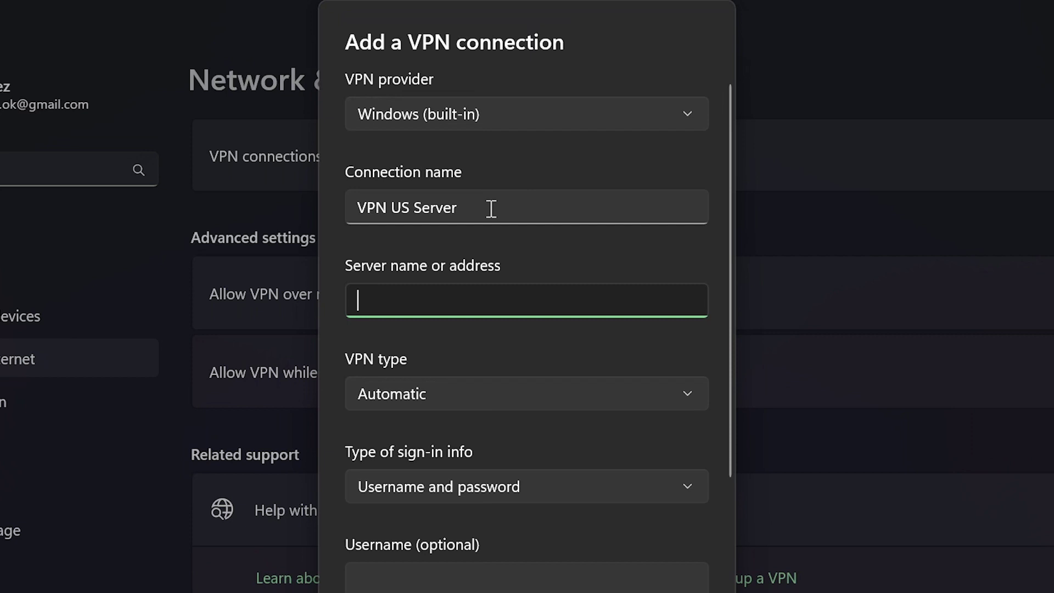
{"action": "key", "text": "Tab"}
{"action": "left_click", "coordinate": [447, 254]}
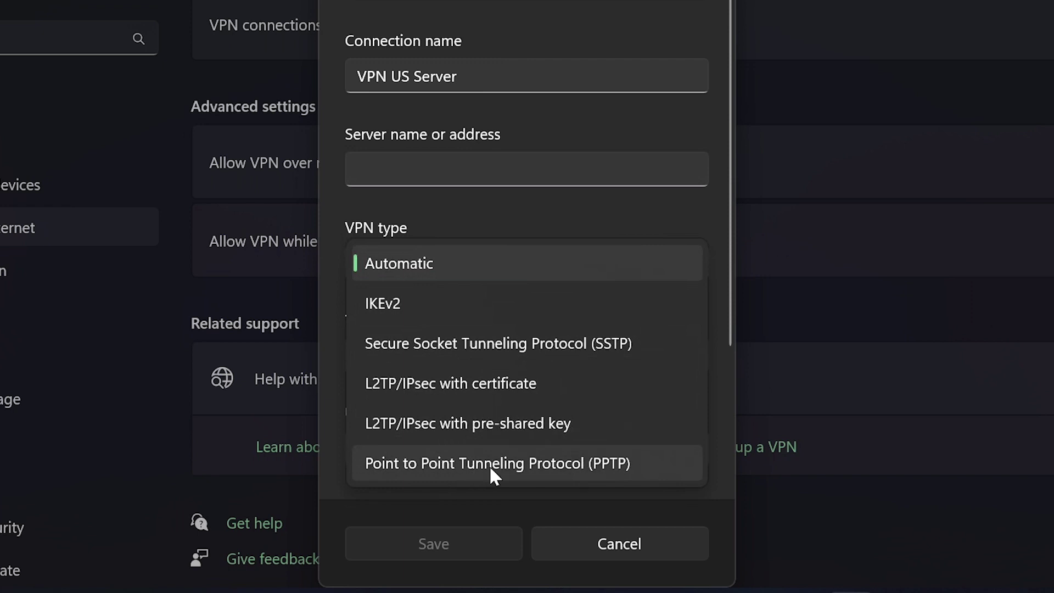
Step: Choose PPTP with Username and password sign-in, then cancel the new VPN connection
{"action": "left_click", "coordinate": [555, 465]}
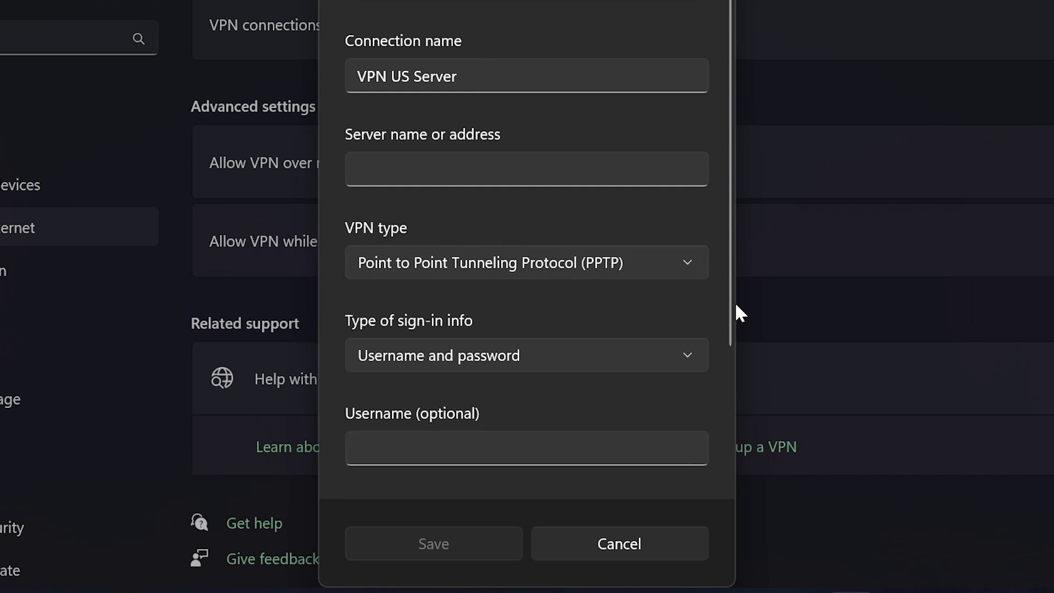
{"action": "left_click_drag", "start_coordinate": [732, 308], "coordinate": [714, 424]}
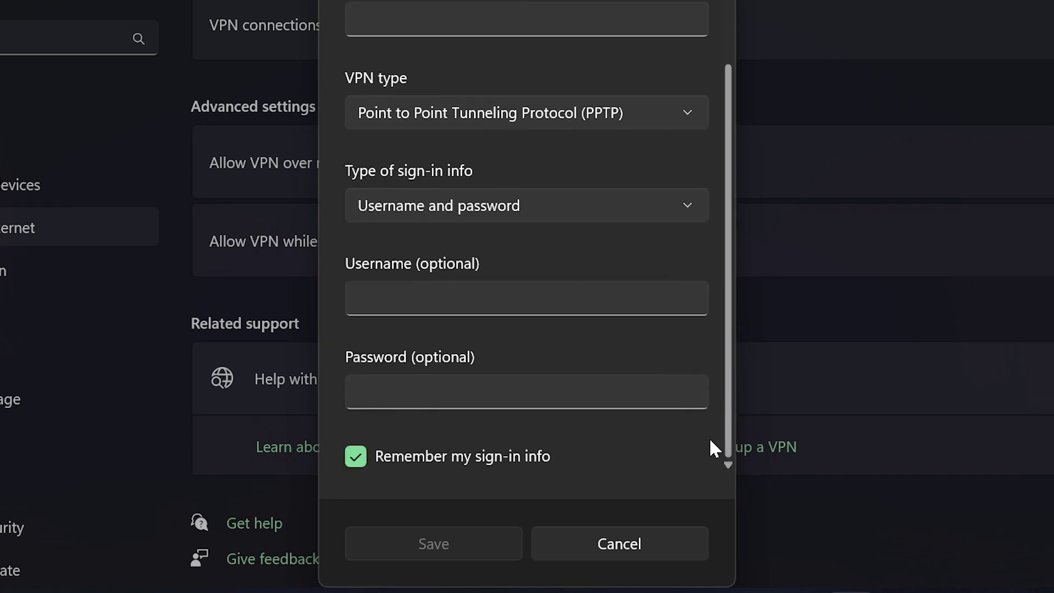
{"action": "left_click", "coordinate": [496, 207]}
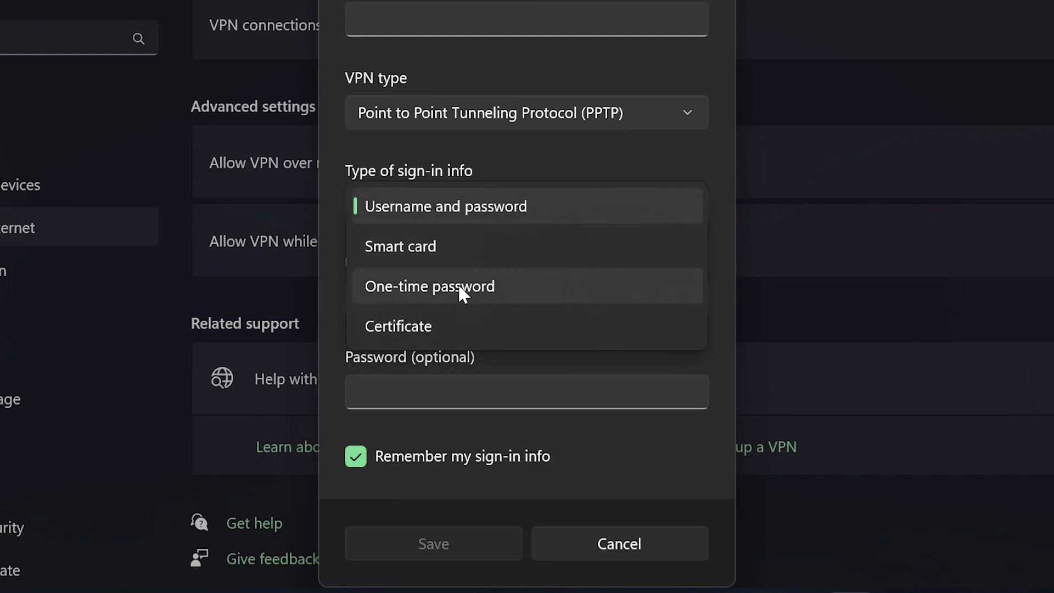
{"action": "left_click", "coordinate": [499, 167]}
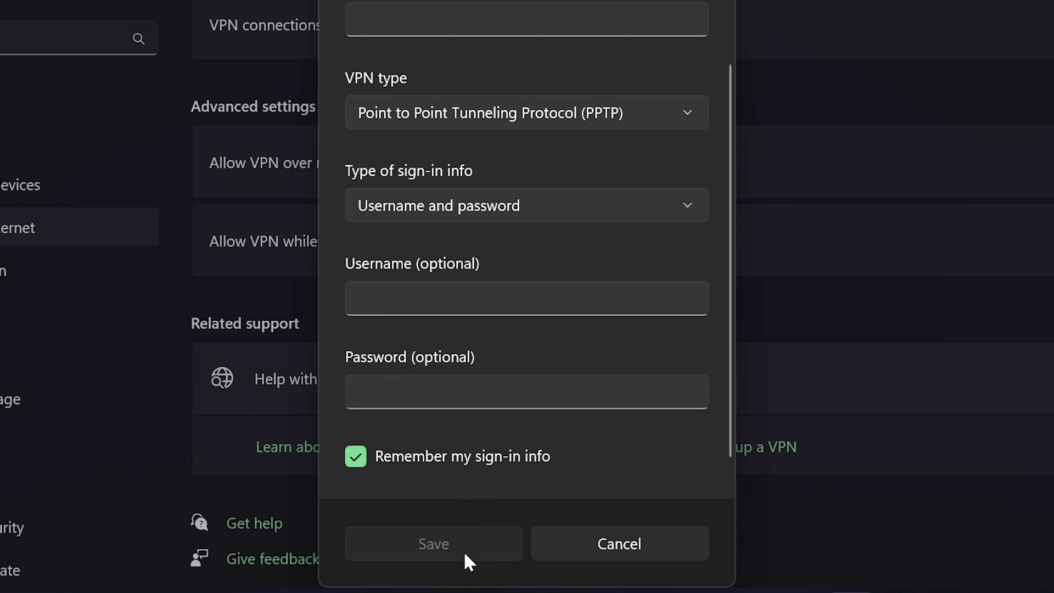
{"action": "left_click", "coordinate": [597, 545]}
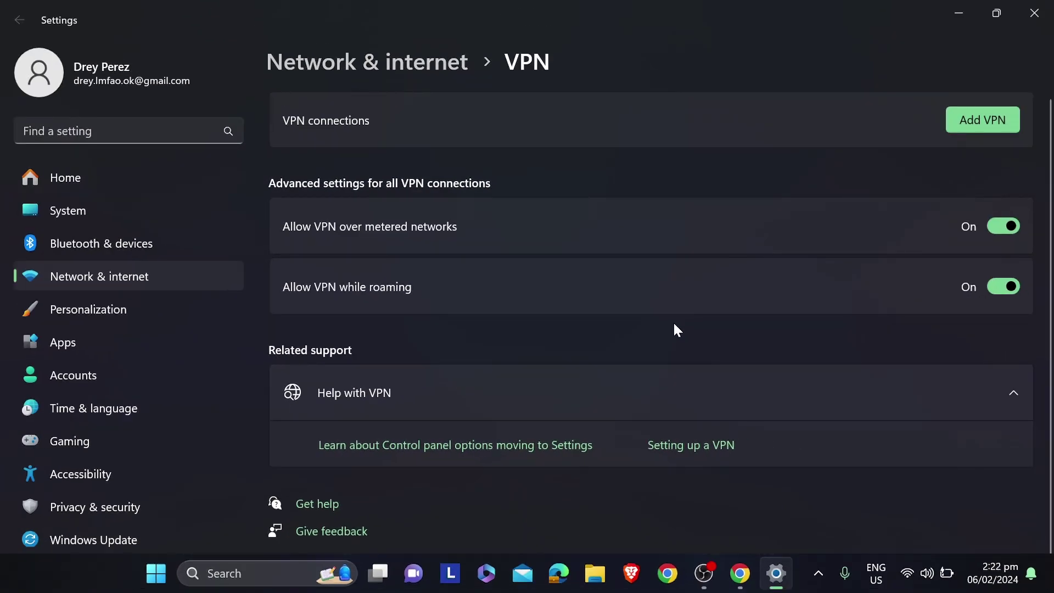
Step: Search Google in Chrome for 'purevpn download'
{"action": "left_click", "coordinate": [737, 560]}
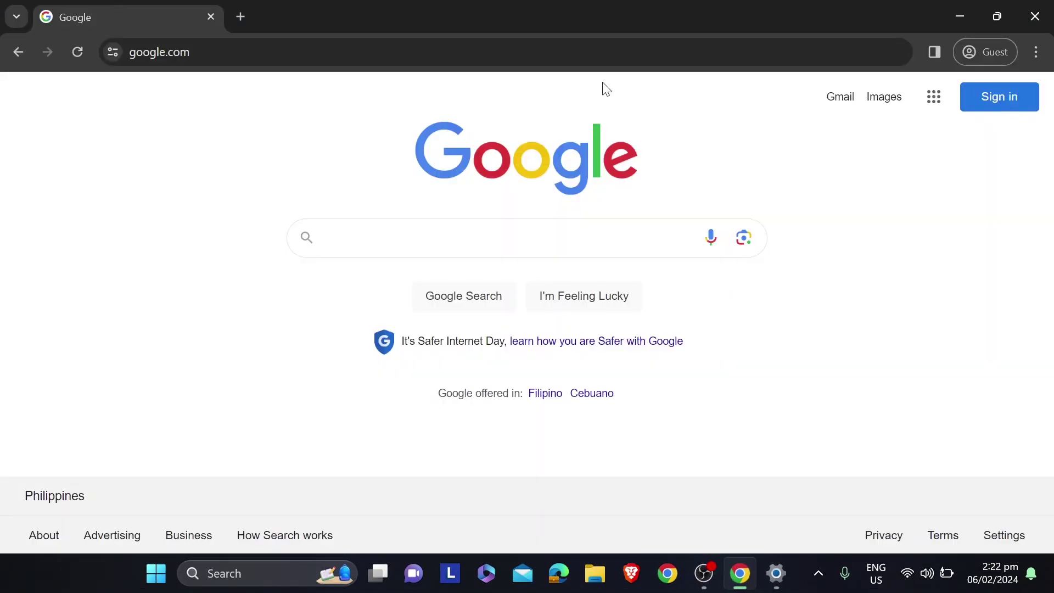
{"action": "left_click", "coordinate": [467, 241]}
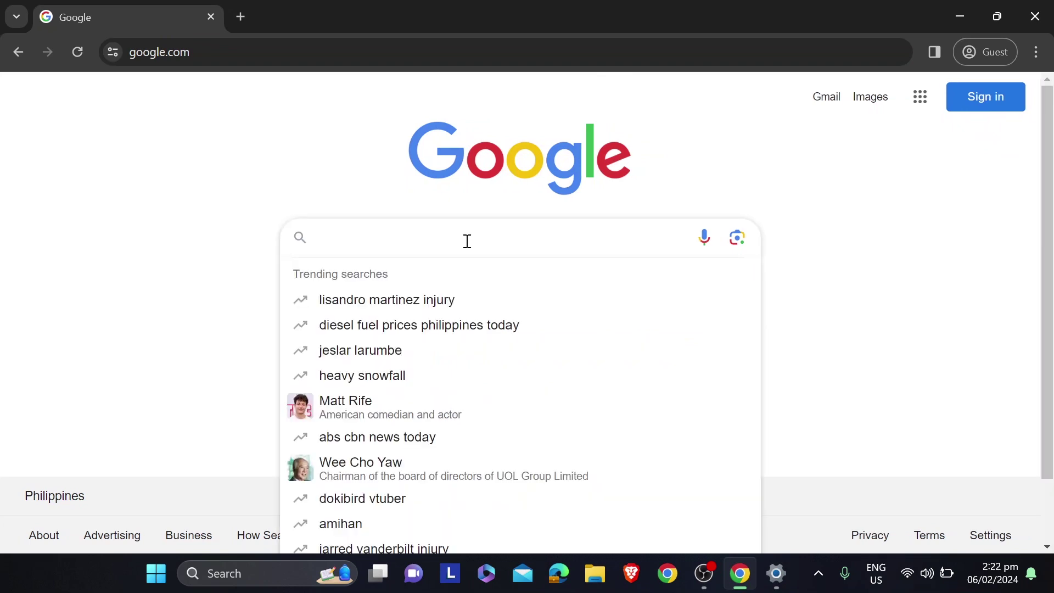
{"action": "type", "text": "pure"}
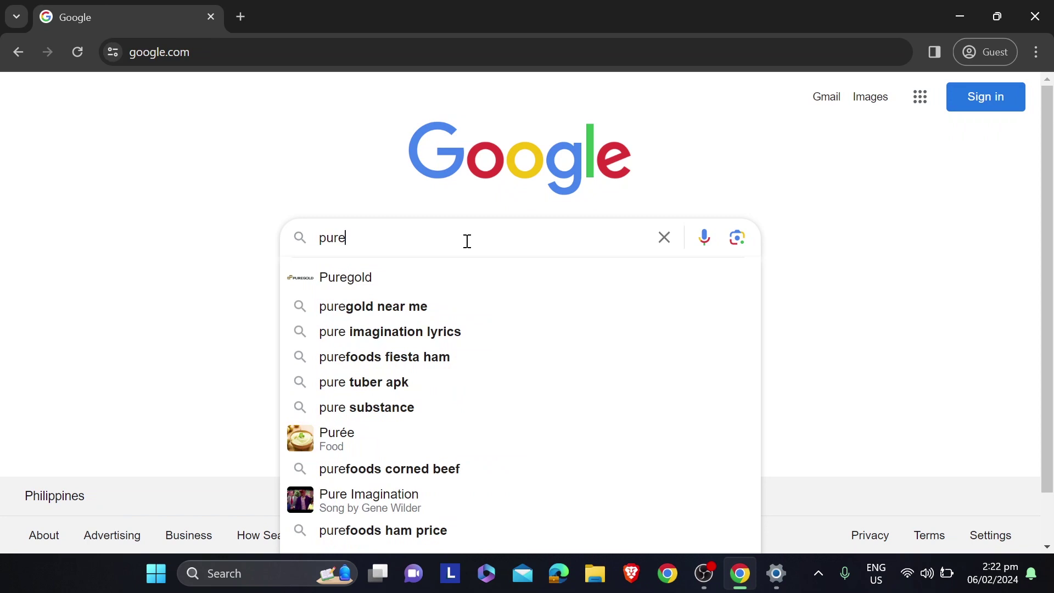
{"action": "type", "text": "vpn downlo"}
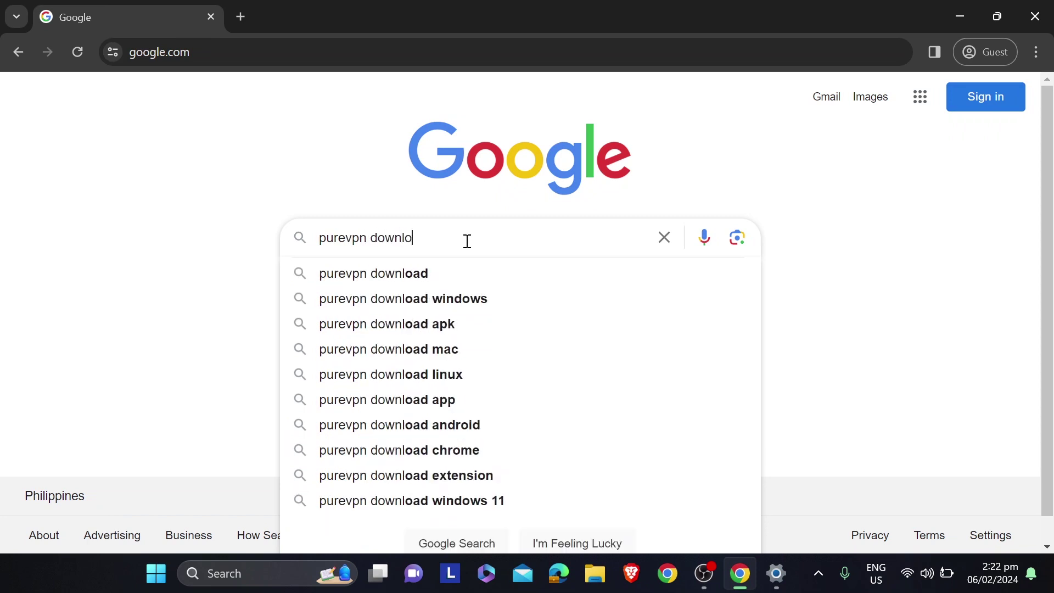
{"action": "type", "text": "ad"}
{"action": "key", "text": "Return"}
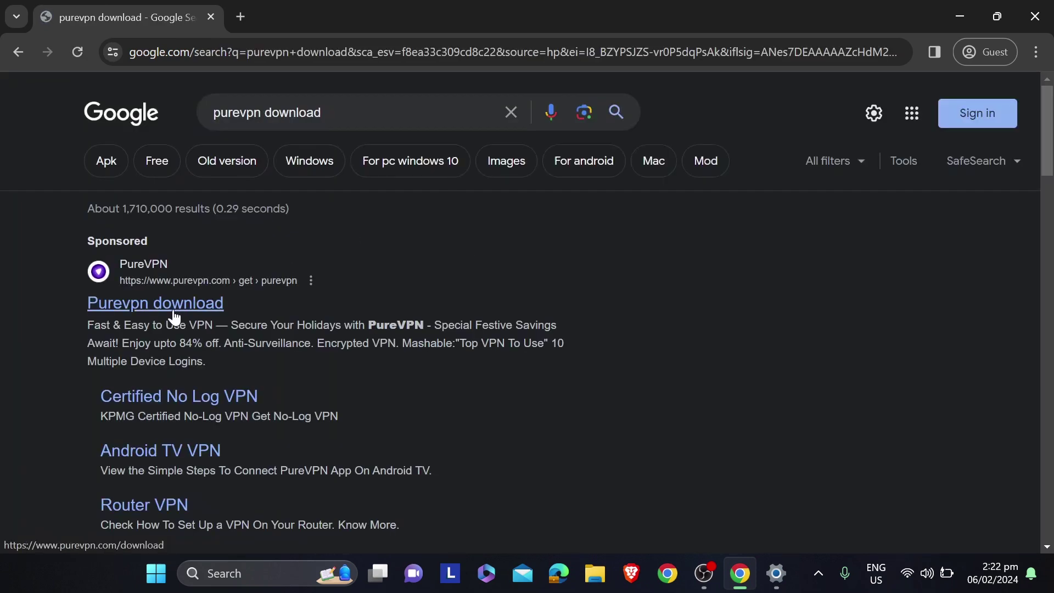
Step: Download the PureVPN Windows installer purevpn_setup (1).exe (54.4 MB) and run it
{"action": "left_click", "coordinate": [170, 320]}
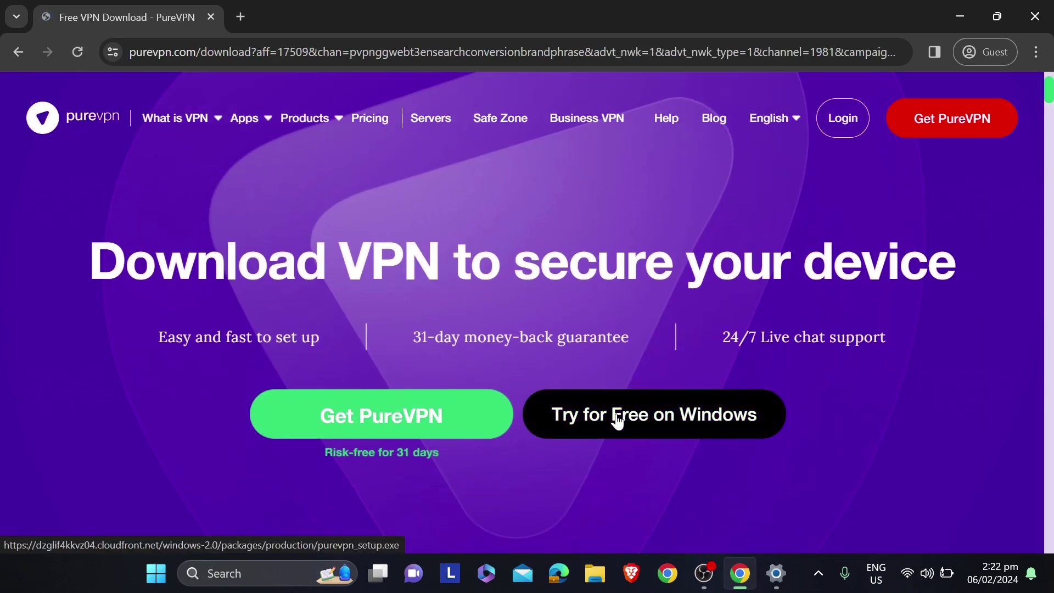
{"action": "left_click", "coordinate": [617, 421]}
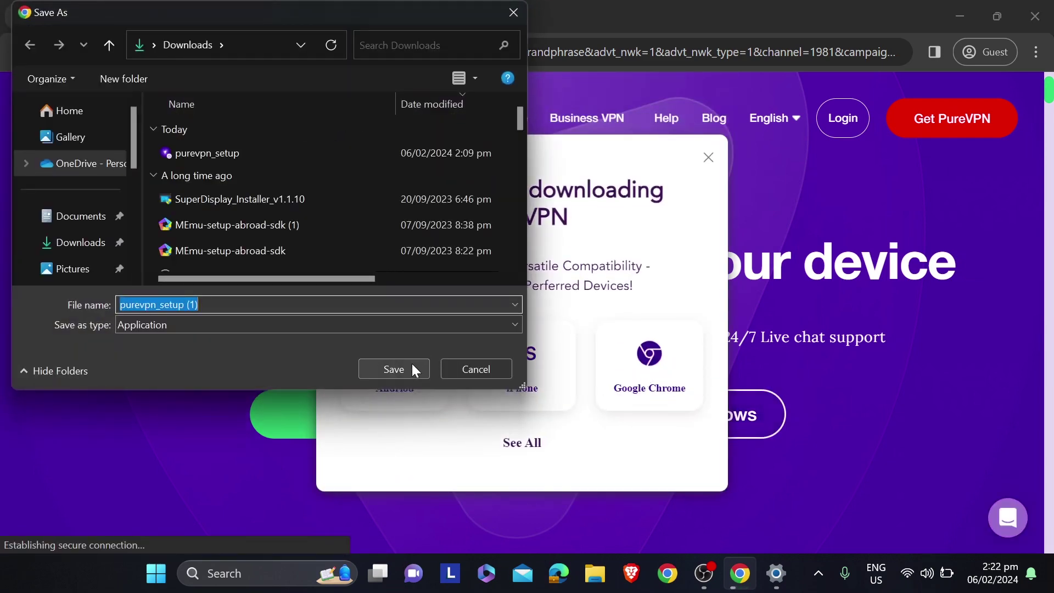
{"action": "left_click", "coordinate": [407, 367]}
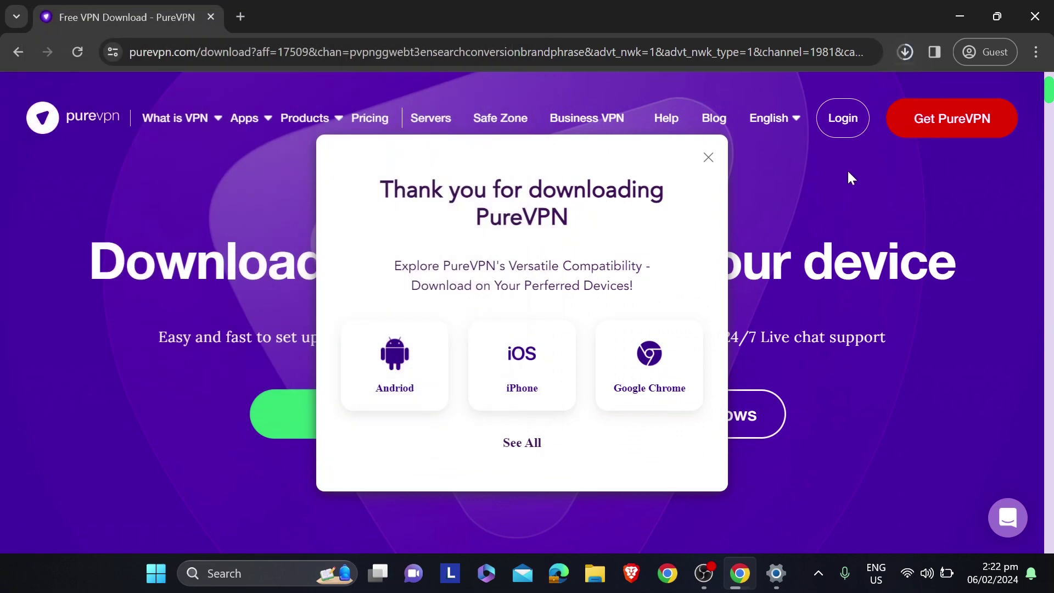
{"action": "left_click", "coordinate": [904, 52]}
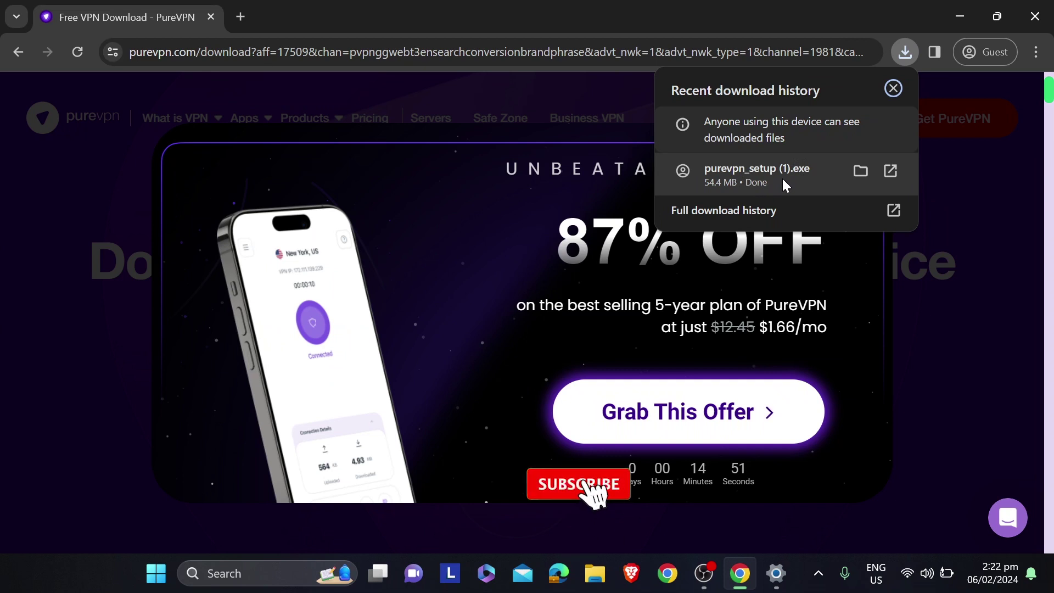
{"action": "left_click", "coordinate": [782, 176]}
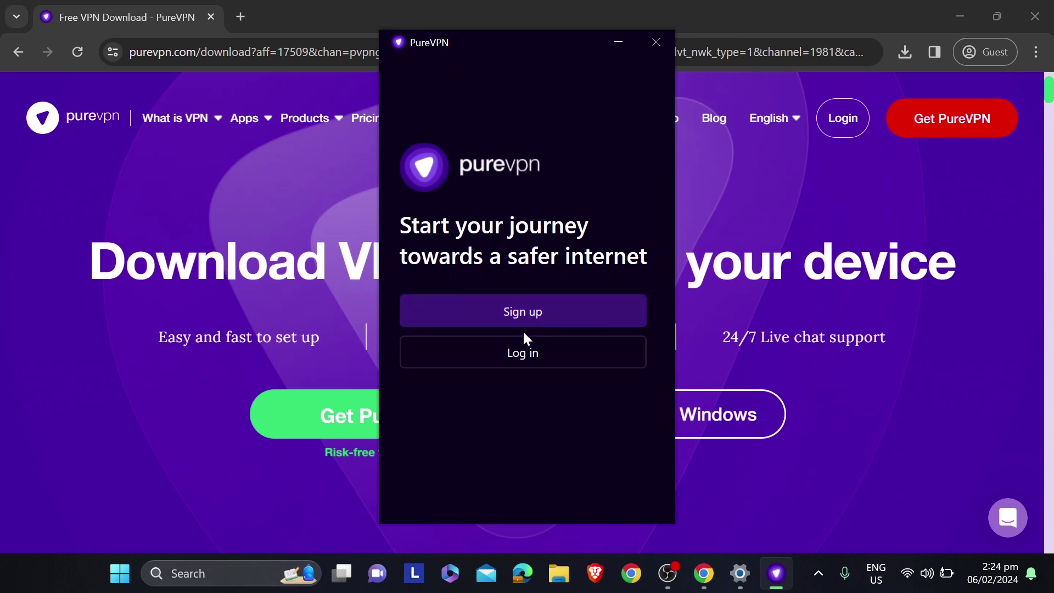
Step: Log in to PureVPN with the saved account e-mail and password
{"action": "left_click", "coordinate": [541, 365]}
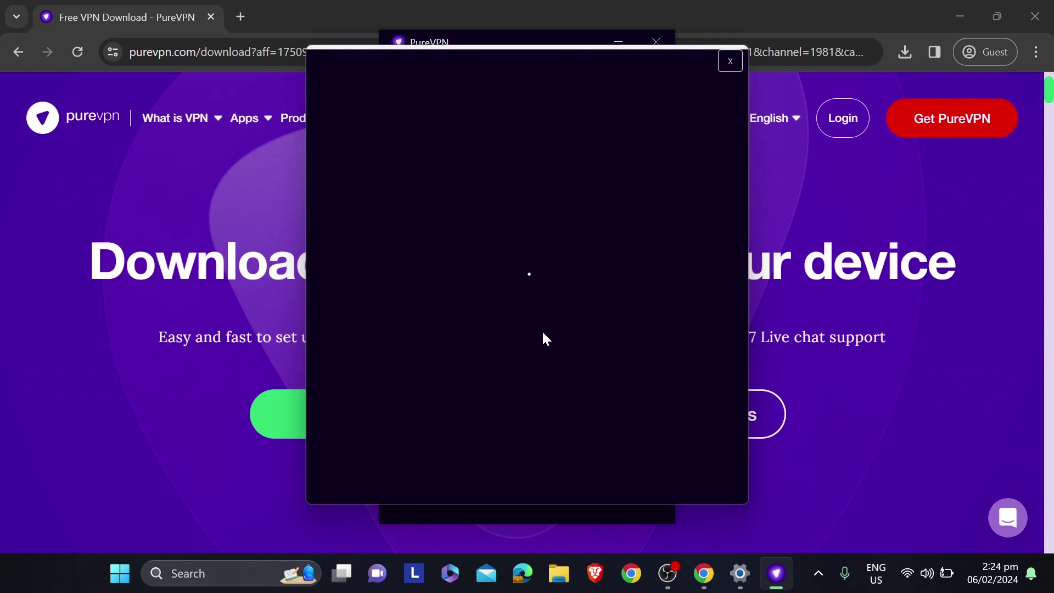
{"action": "left_click", "coordinate": [530, 273]}
{"action": "key", "text": "Down"}
{"action": "key", "text": "Return"}
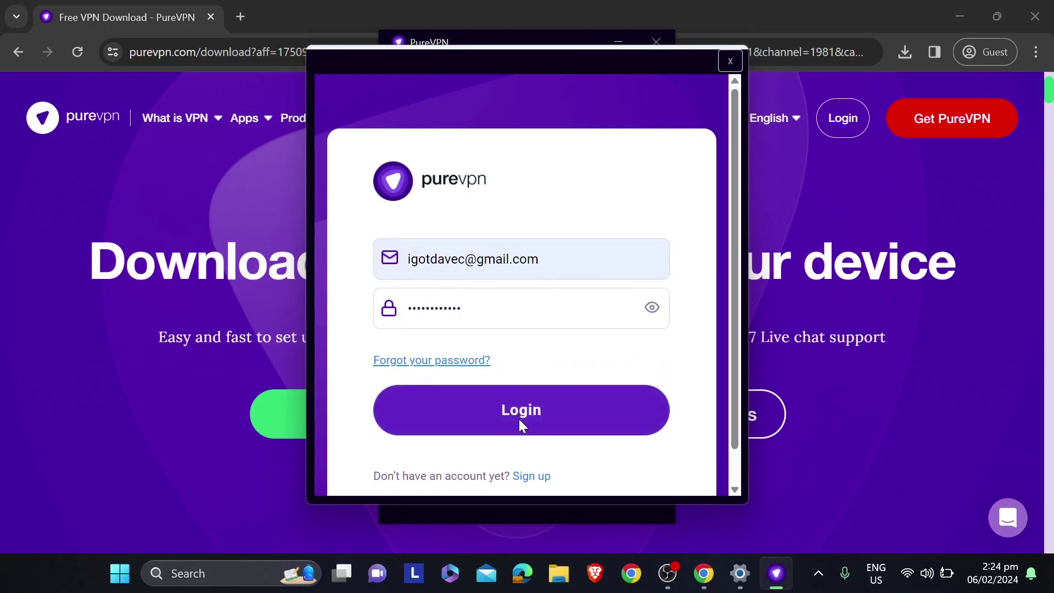
{"action": "left_click", "coordinate": [519, 419]}
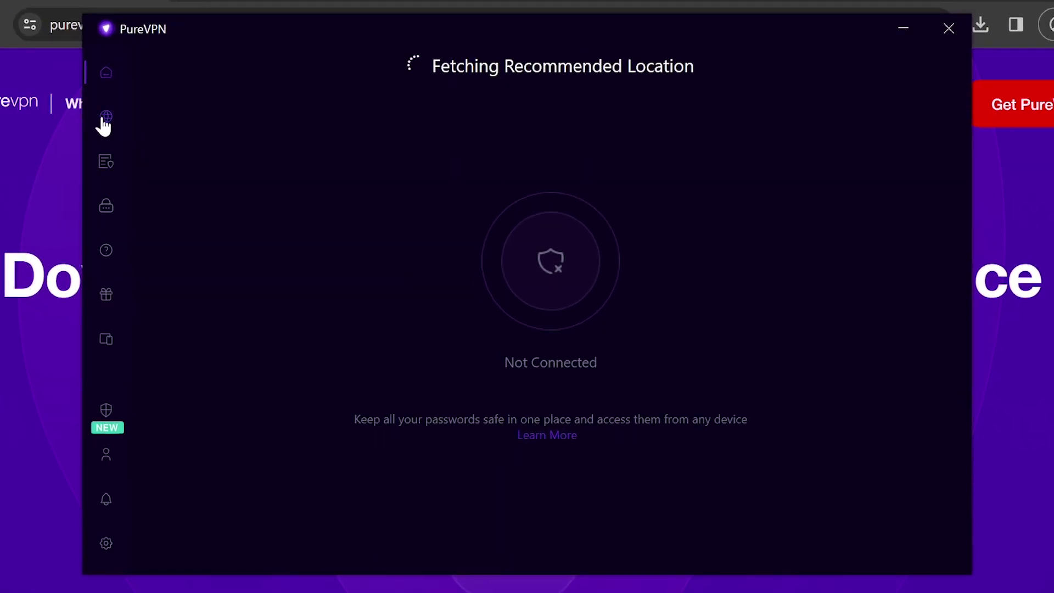
Step: Show PureVPN's server Locations list, then bring the browser window back to the front
{"action": "left_click", "coordinate": [103, 119]}
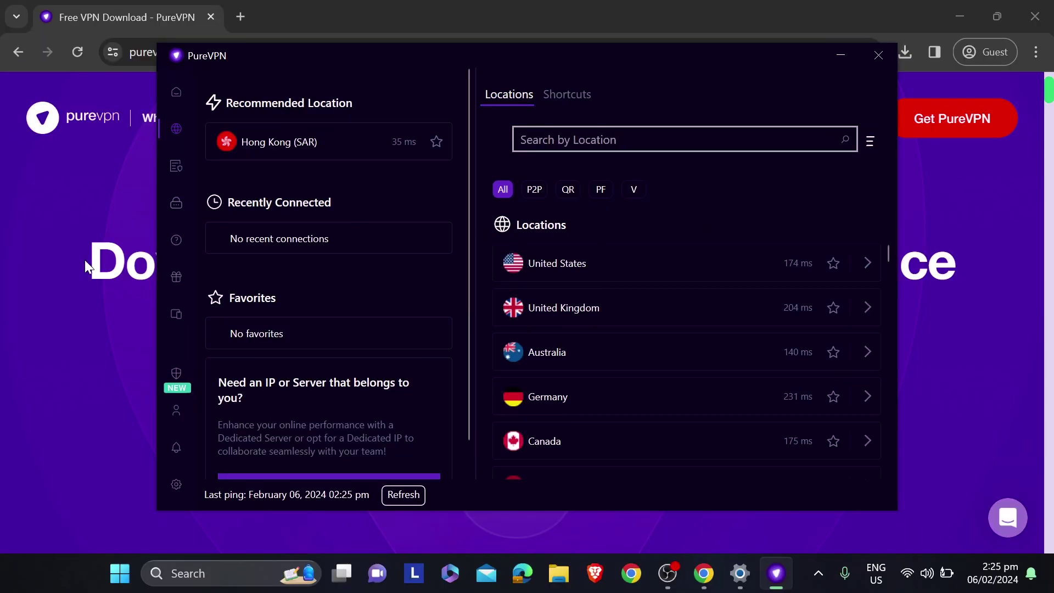
{"action": "left_click", "coordinate": [84, 259]}
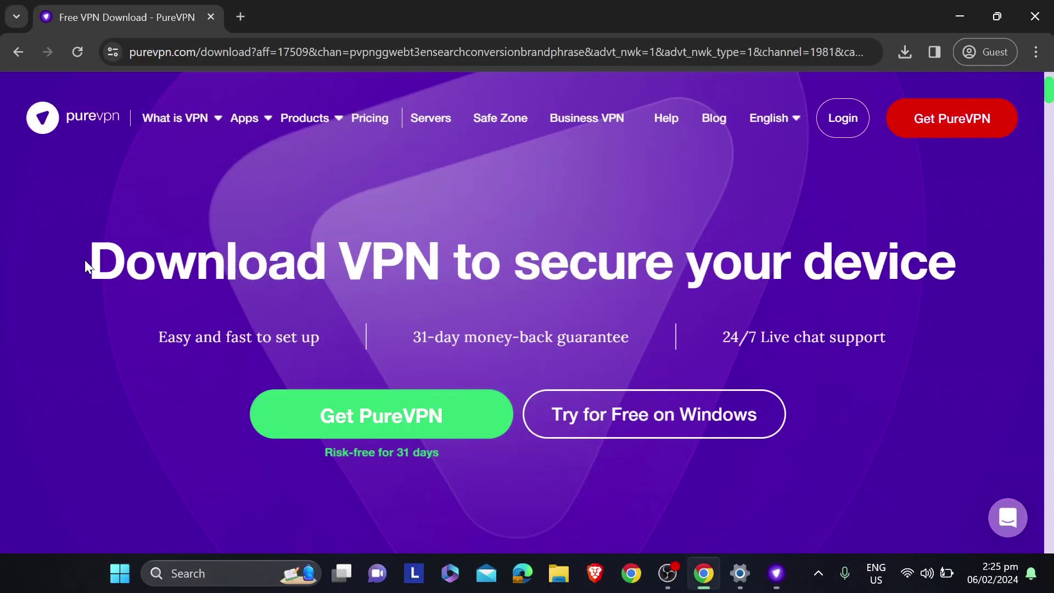
Step: Load speedtest.com in a new tab and connect PureVPN to a United States server
{"action": "key", "text": "ctrl+t"}
{"action": "type", "text": "whats"}
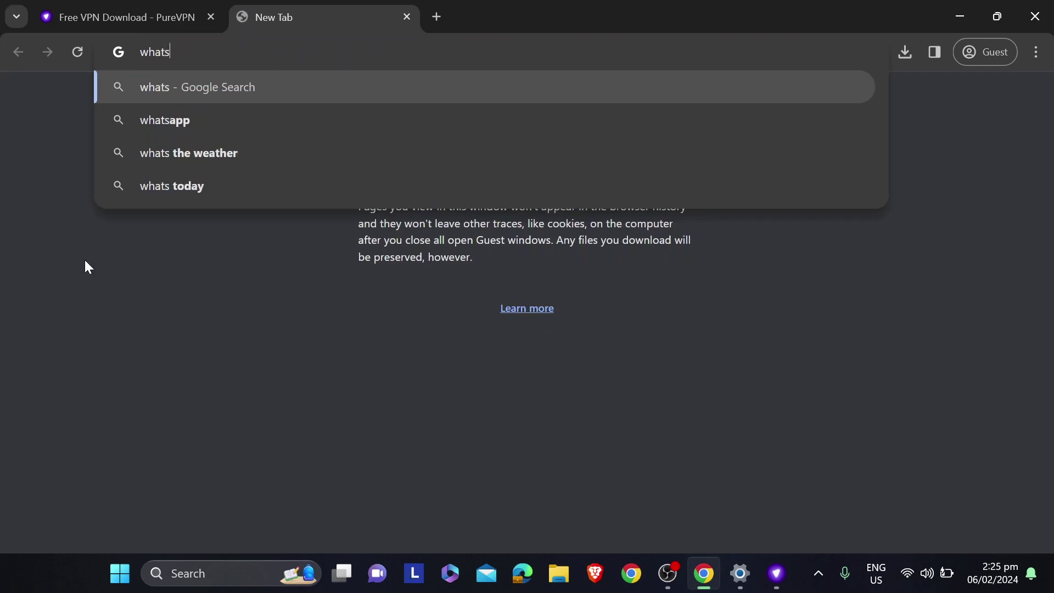
{"action": "key", "text": "ctrl+a"}
{"action": "type", "text": "speedtest.com"}
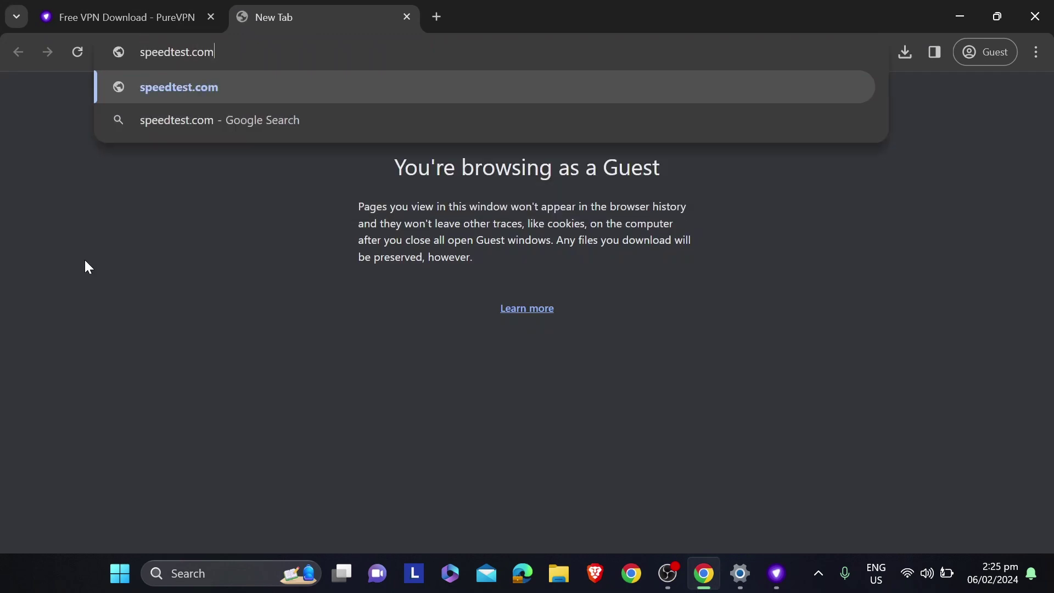
{"action": "key", "text": "Return"}
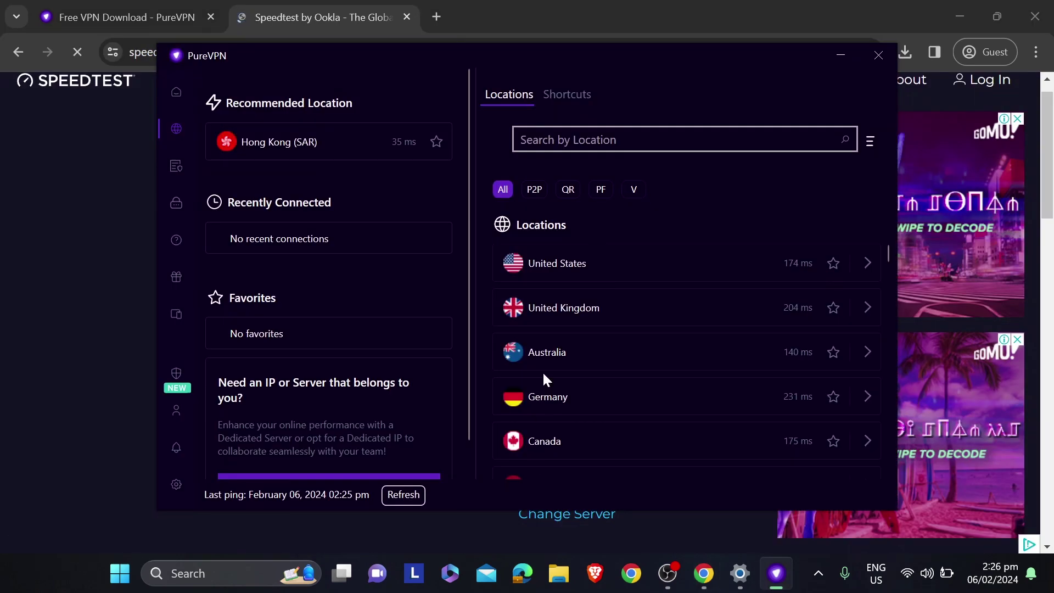
{"action": "left_click", "coordinate": [558, 266]}
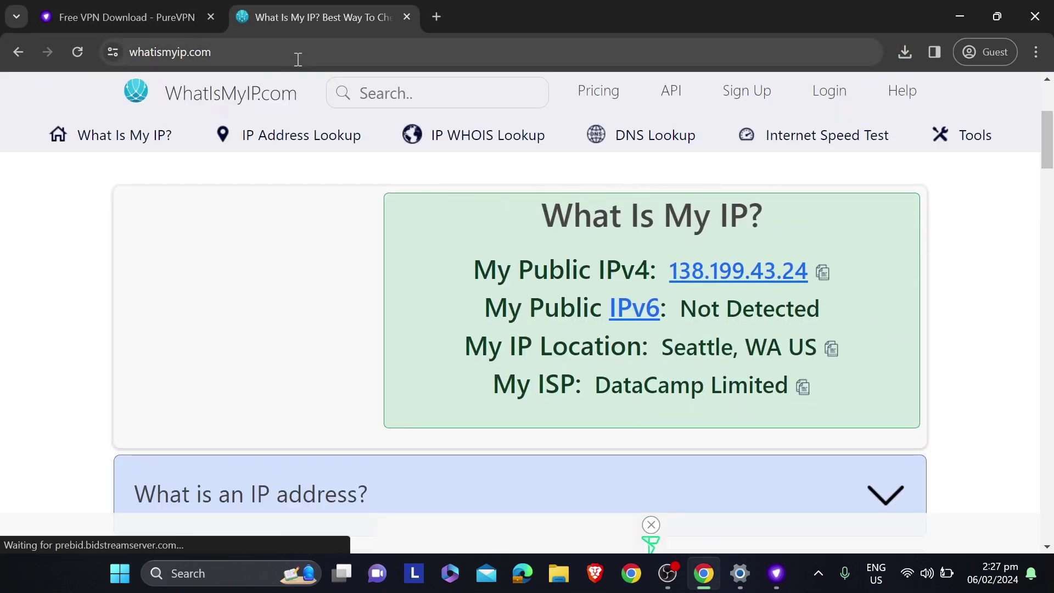
{"action": "left_click_drag", "start_coordinate": [538, 344], "coordinate": [838, 366]}
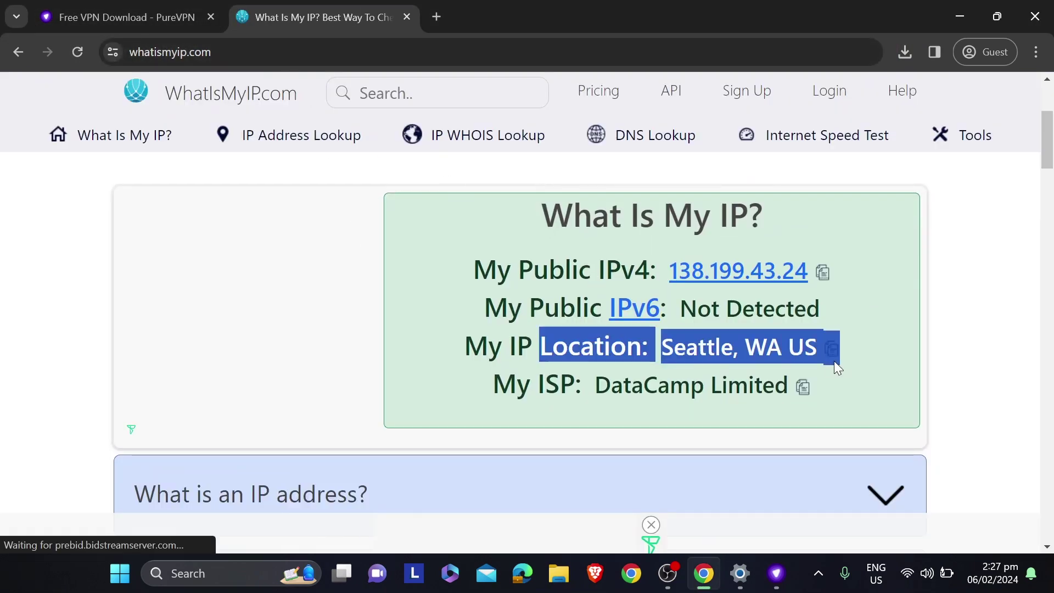
{"action": "left_click", "coordinate": [656, 384]}
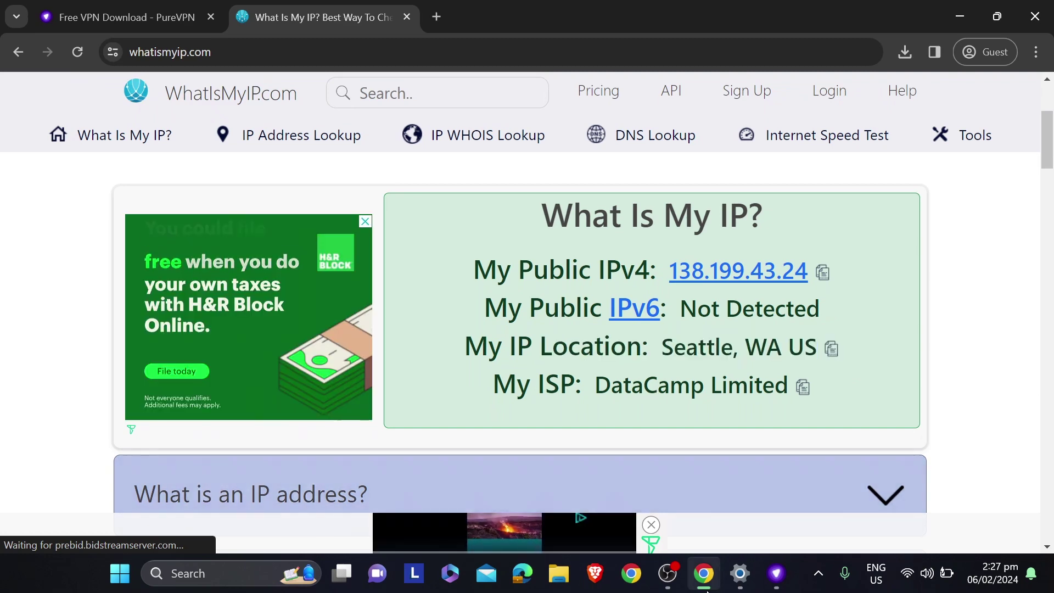
{"action": "left_click", "coordinate": [671, 588]}
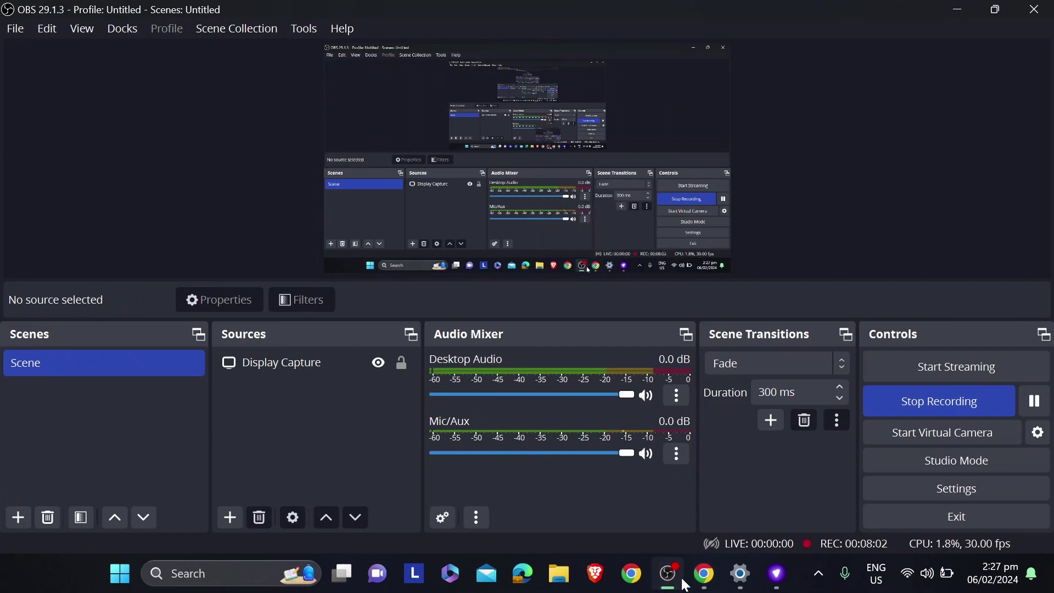
{"action": "left_click", "coordinate": [703, 572]}
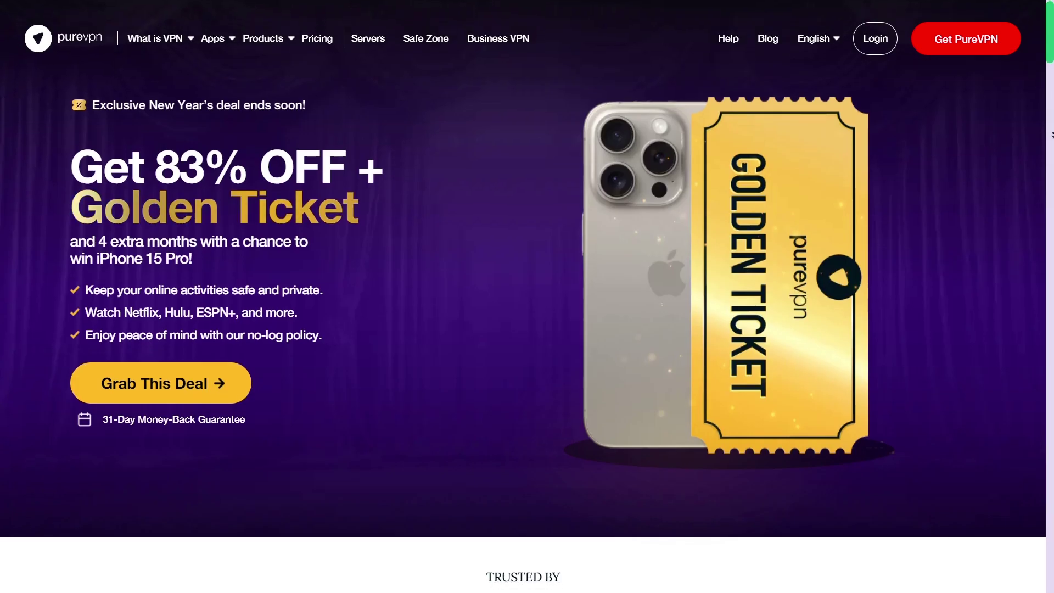
Step: Scroll the PureVPN homepage down to the 'Ready for faster servers and better connections?' section
{"action": "scroll", "coordinate": [526, 296], "scroll_direction": "down", "scroll_amount": 6}
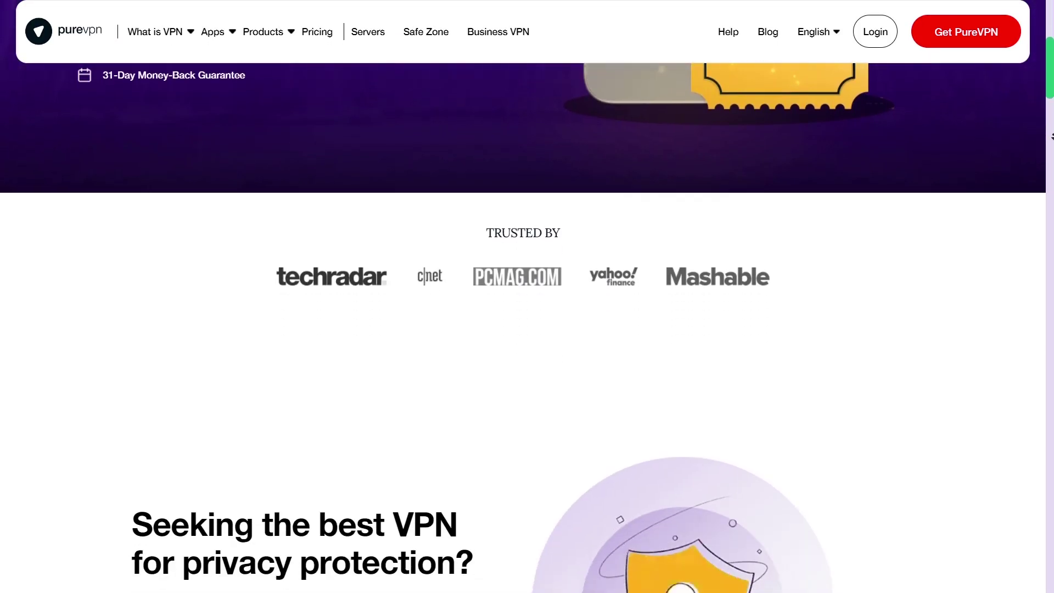
{"action": "scroll", "coordinate": [526, 296], "scroll_direction": "down", "scroll_amount": 4}
{"action": "scroll", "coordinate": [1050, 136], "scroll_direction": "down", "scroll_amount": 4}
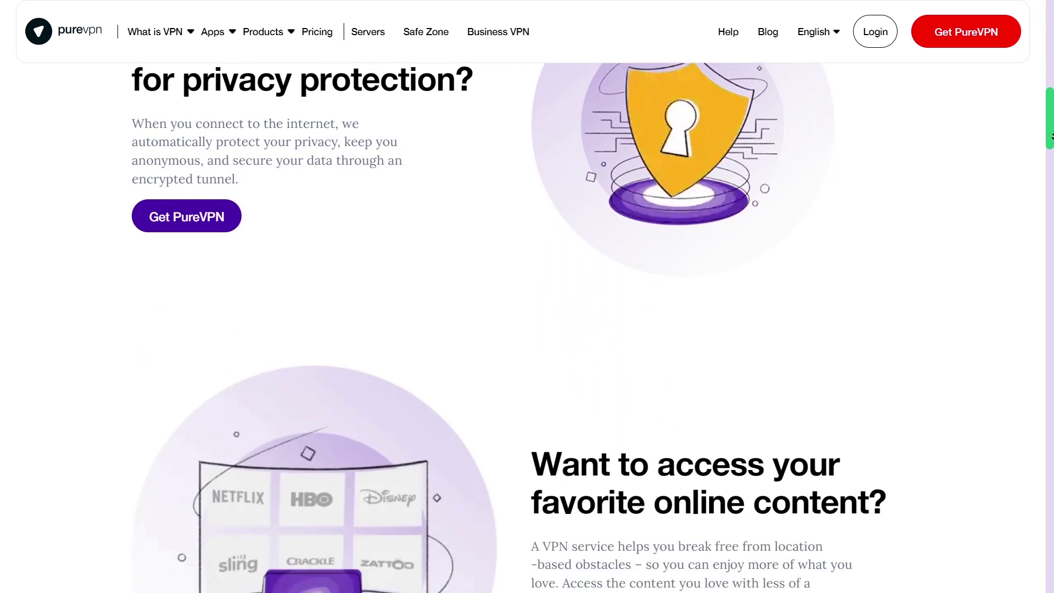
{"action": "scroll", "coordinate": [1051, 136], "scroll_direction": "down", "scroll_amount": 8}
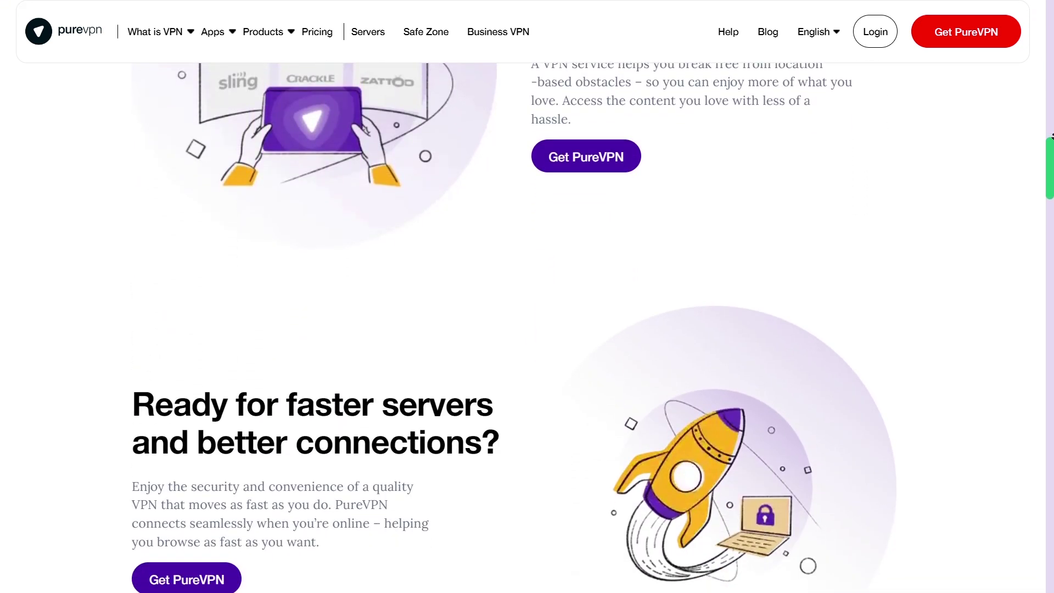